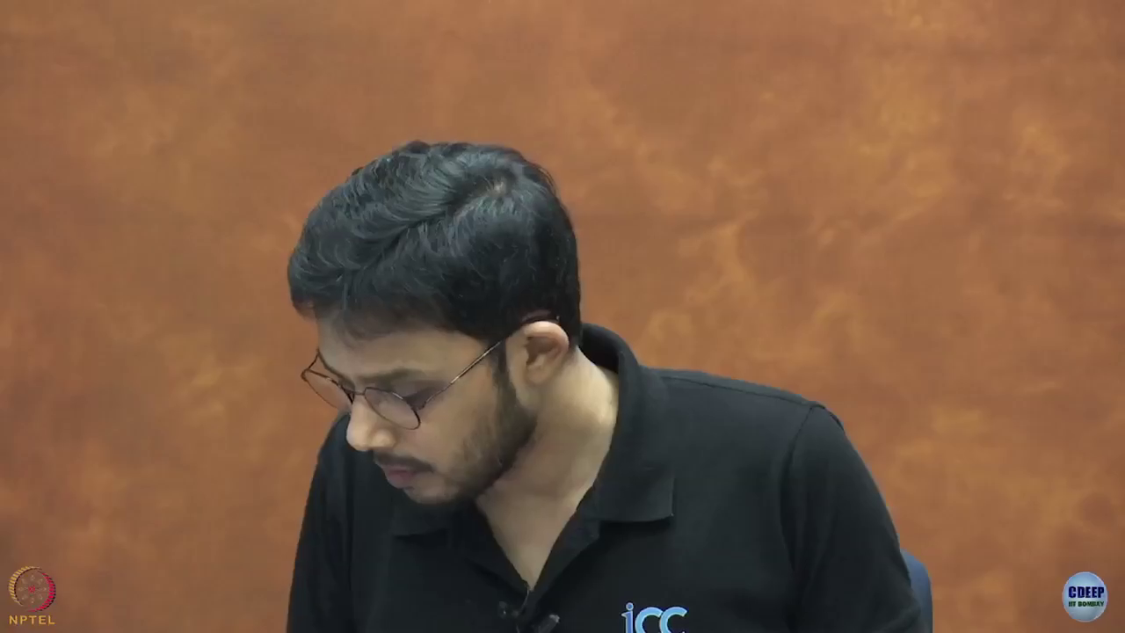
Step: Handwrite 'min f(x) s.t. h(x)=0' on the left of the page
left_click_drag(428, 379, 429, 389)
left_click_drag(433, 390, 444, 390)
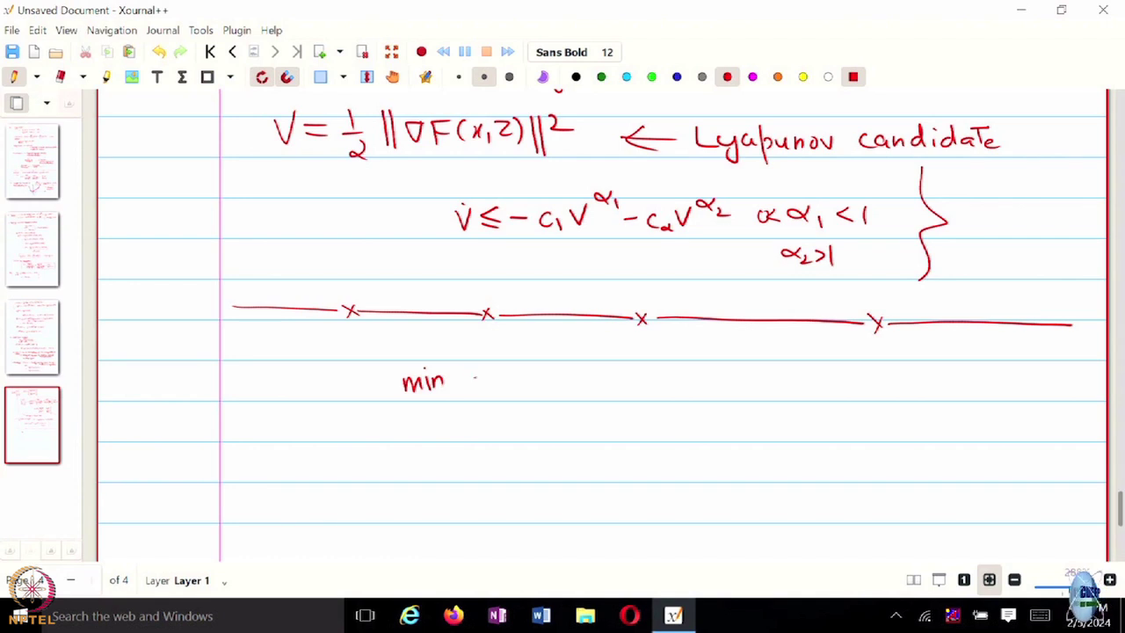
mouse_move(483, 369)
left_mouse_down()
mouse_move(475, 407)
mouse_move(487, 384)
mouse_move(495, 394)
left_mouse_up()
mouse_move(499, 374)
left_mouse_down()
mouse_move(511, 388)
mouse_move(501, 388)
left_mouse_up()
left_click_drag(517, 368, 520, 393)
mouse_move(404, 425)
left_mouse_down()
mouse_move(397, 435)
mouse_move(408, 433)
left_mouse_up()
mouse_move(418, 418)
left_mouse_down()
mouse_move(418, 433)
mouse_move(484, 441)
left_mouse_up()
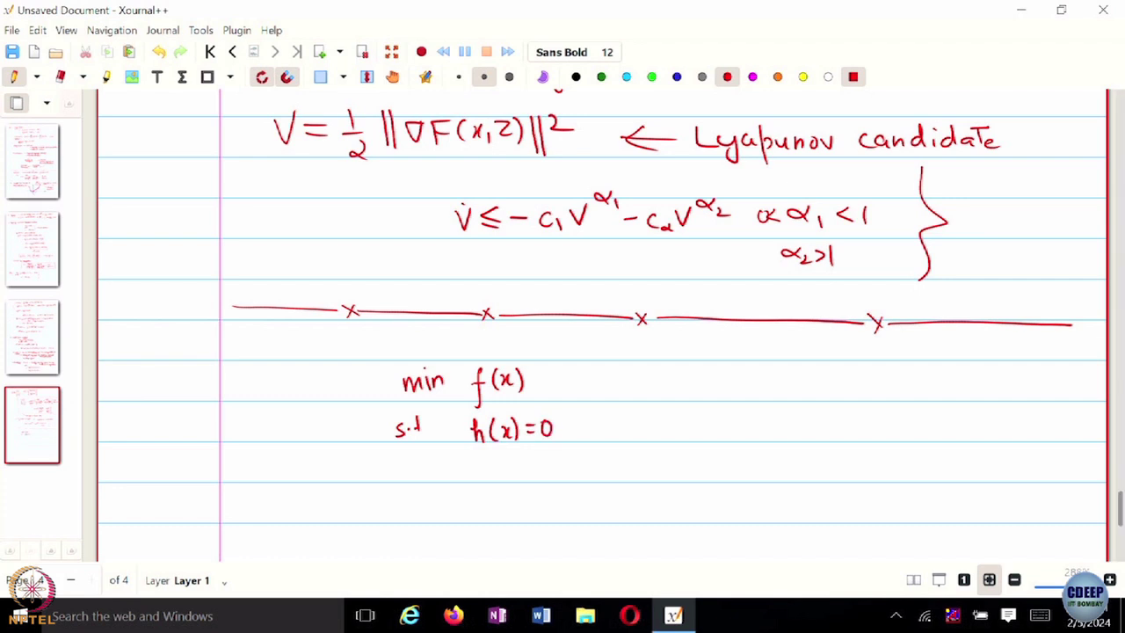
Step: Write the penalized version 'min f(x) + c/2||h(x)||² s.t. h(x)=0' on the right
left_click_drag(760, 377, 817, 369)
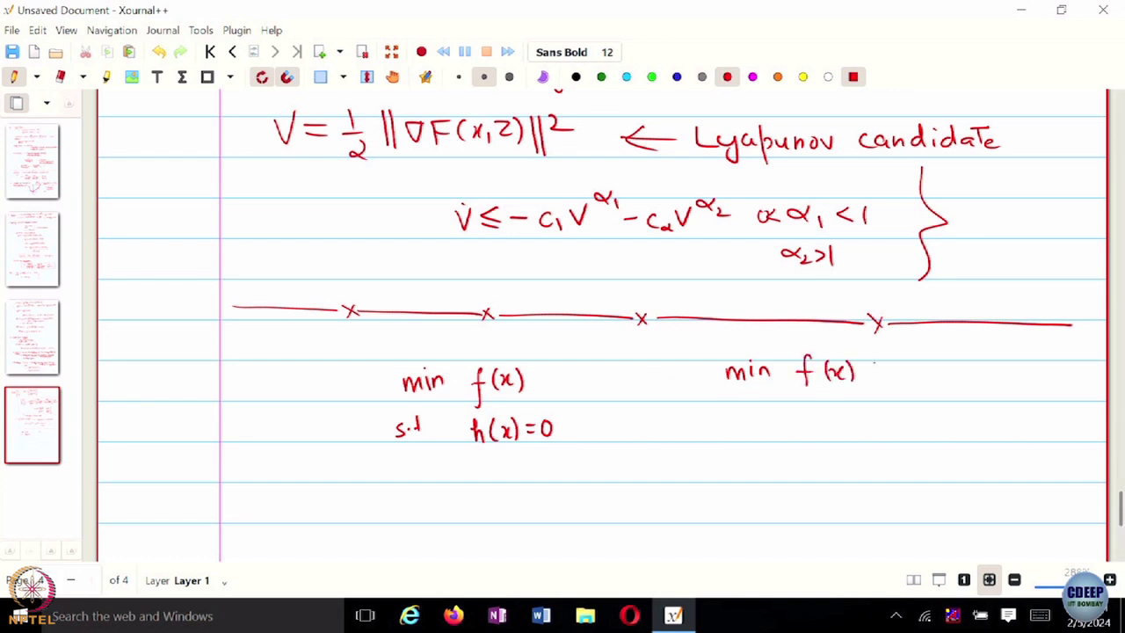
left_click_drag(900, 378, 930, 385)
left_click_drag(935, 357, 935, 385)
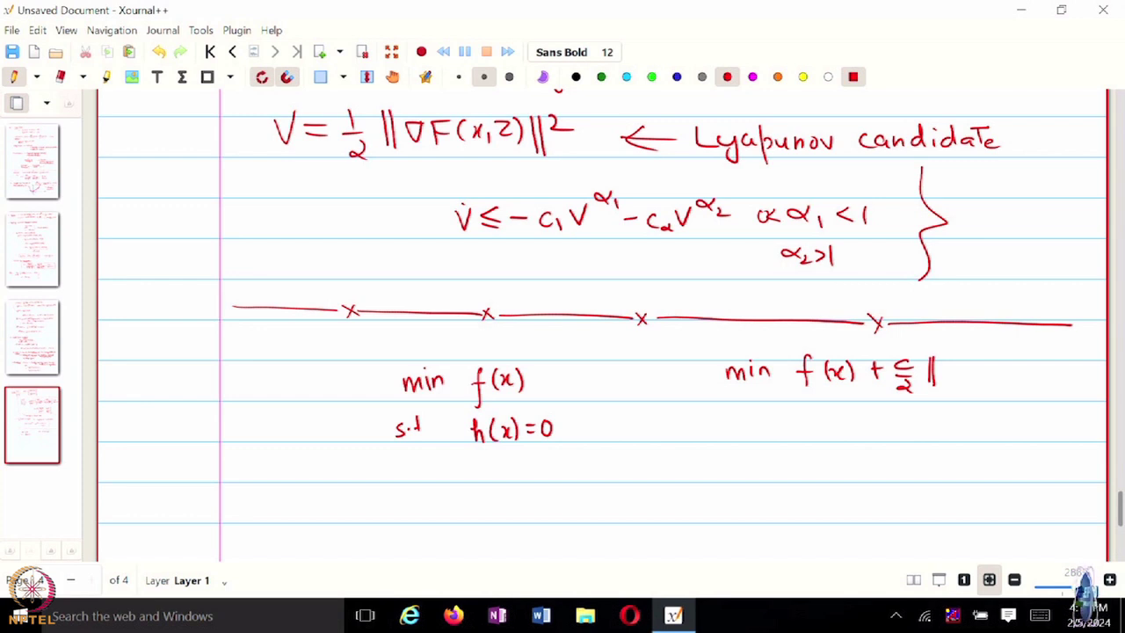
left_click_drag(946, 360, 949, 377)
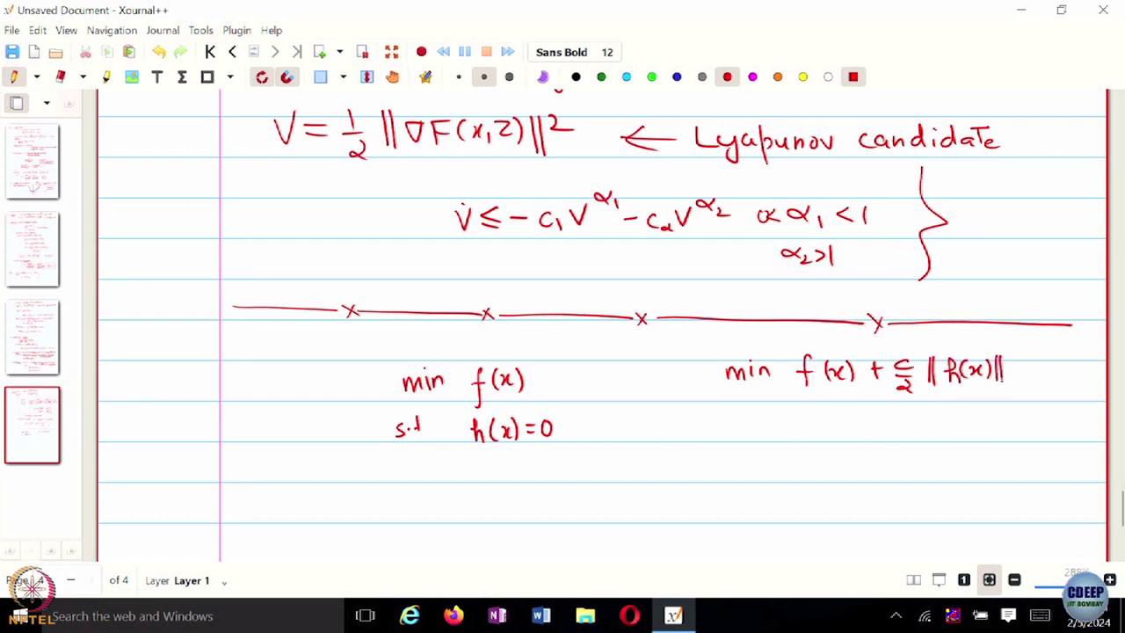
left_click_drag(850, 410, 868, 429)
left_click_drag(933, 413, 932, 414)
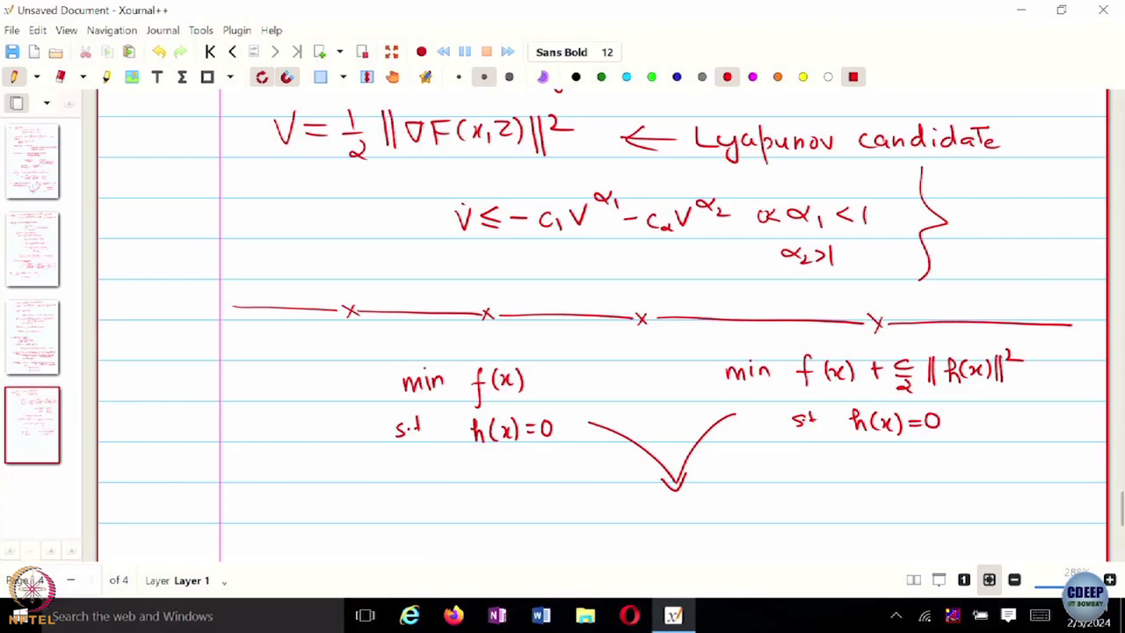
Step: Write 'same x*' below the arrows, brace the penalized problem and tick the original
left_click_drag(670, 505, 656, 516)
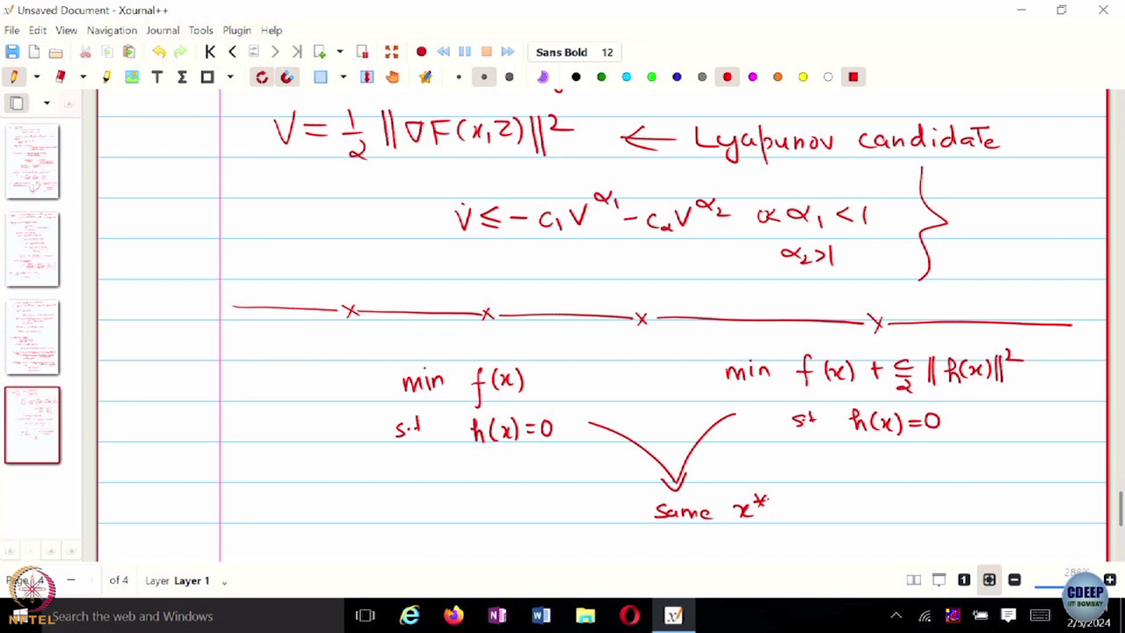
left_click_drag(1034, 343, 1036, 411)
left_click_drag(327, 401, 372, 384)
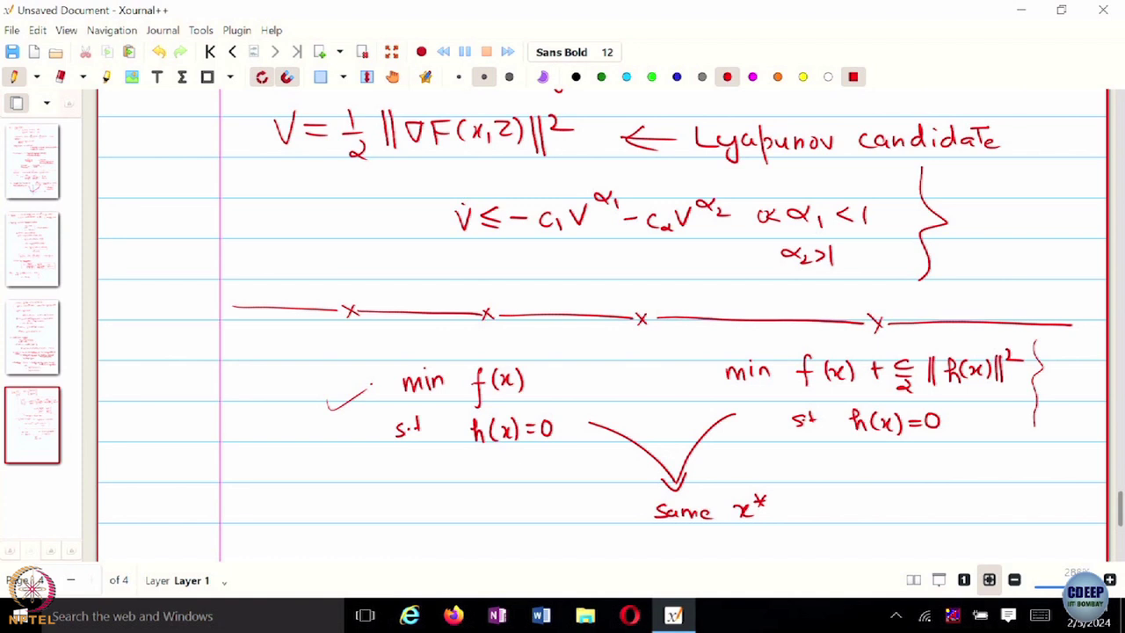
Step: Further down the page, write the underlined 'Ex.' label and 'min −x²'
scroll(703, 126, "down", 3)
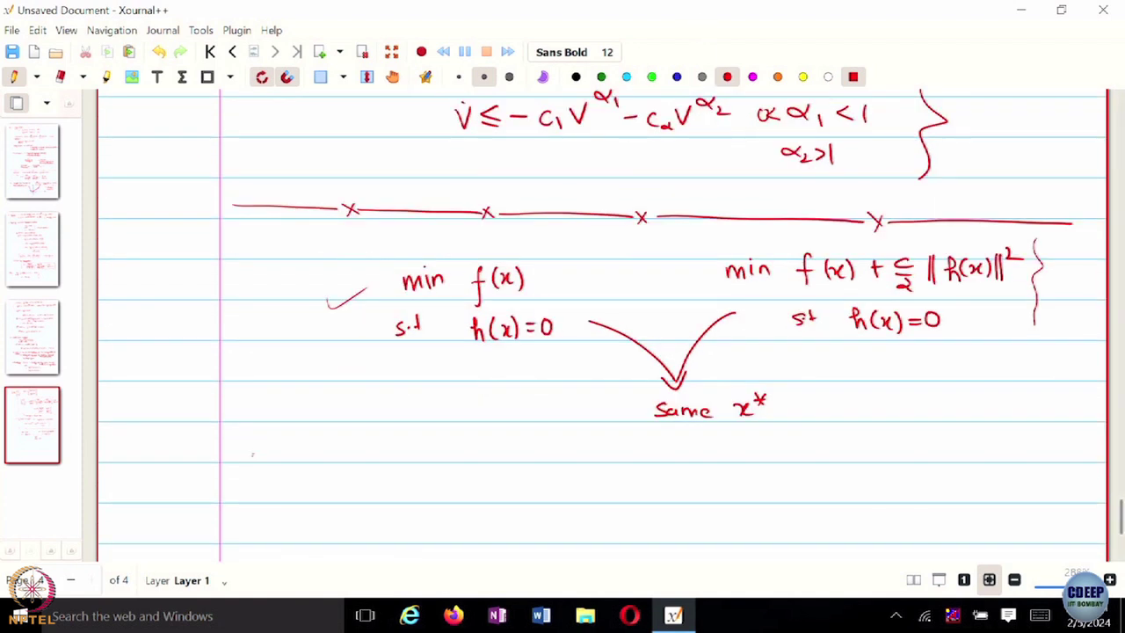
left_click_drag(254, 467, 293, 468)
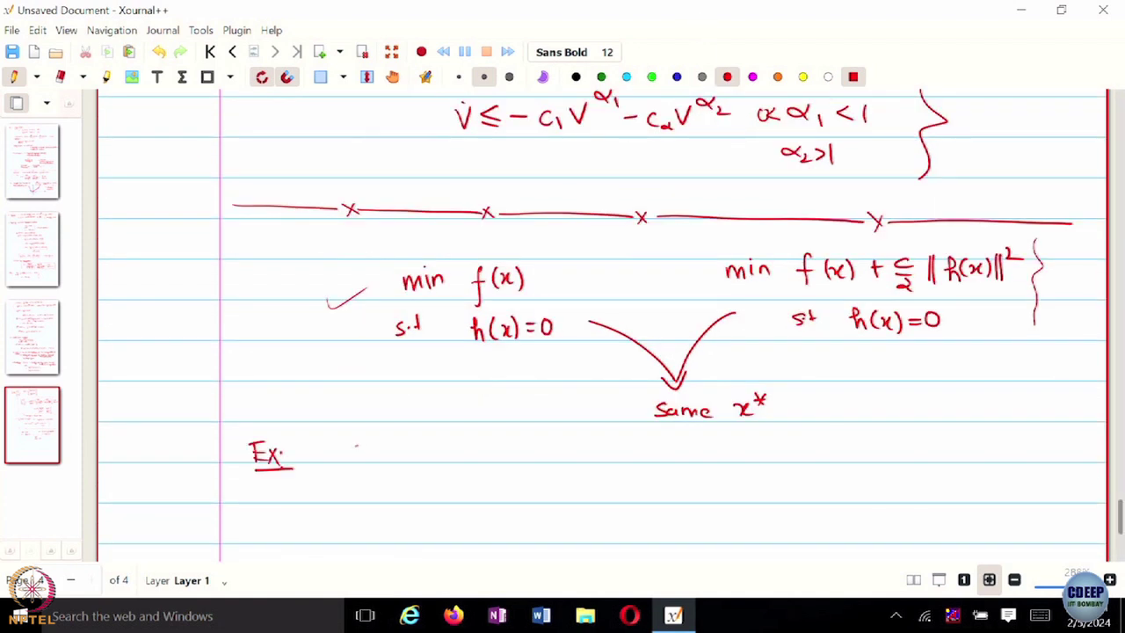
left_click_drag(363, 445, 366, 455)
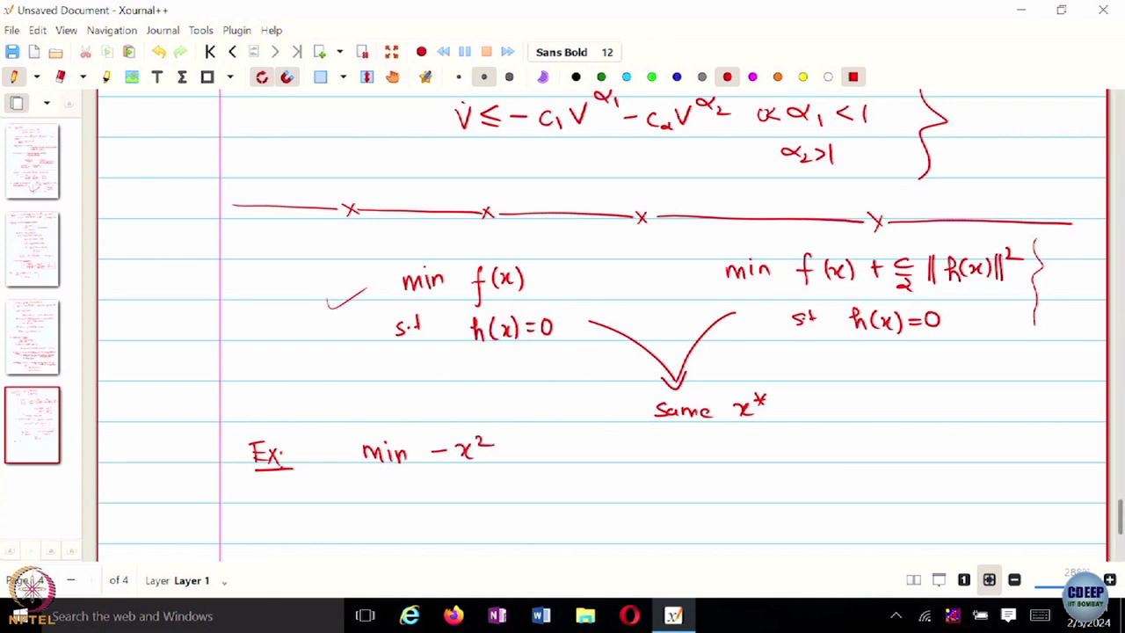
Step: Write the constraint 's.t. √(x²−4)=0' and draw a vertical divider to its right
left_click_drag(372, 490, 367, 501)
left_click(390, 494)
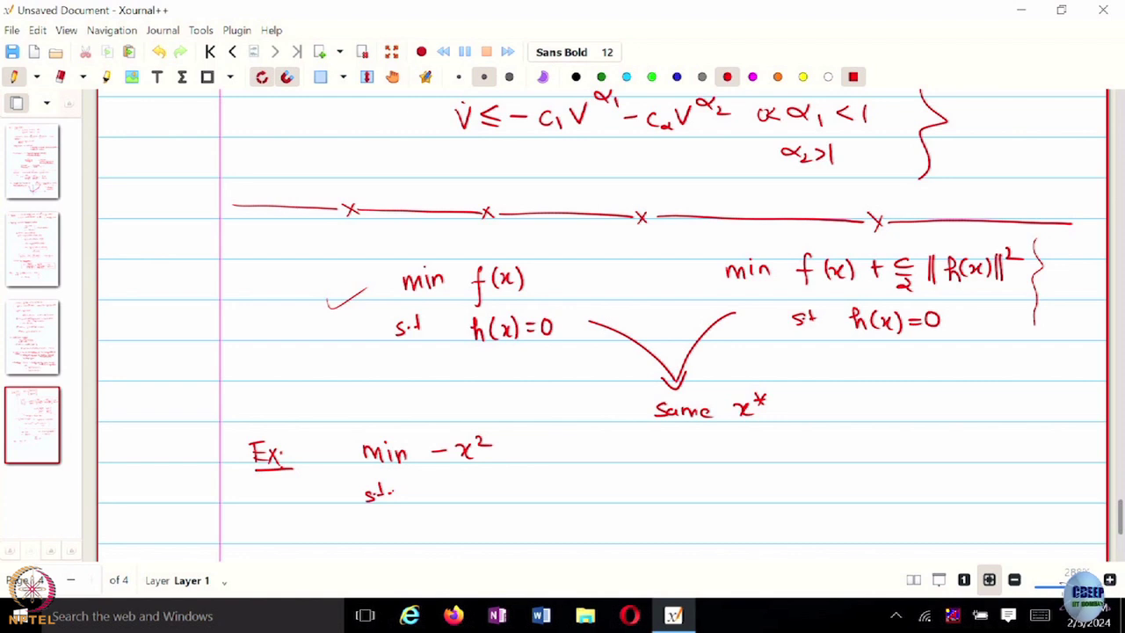
left_click(427, 493)
mouse_move(425, 494)
left_mouse_down()
mouse_move(437, 477)
mouse_move(507, 475)
mouse_move(457, 501)
mouse_move(477, 494)
left_mouse_up()
left_click_drag(484, 486, 491, 502)
left_click_drag(519, 489, 529, 494)
left_click_drag(542, 485, 539, 486)
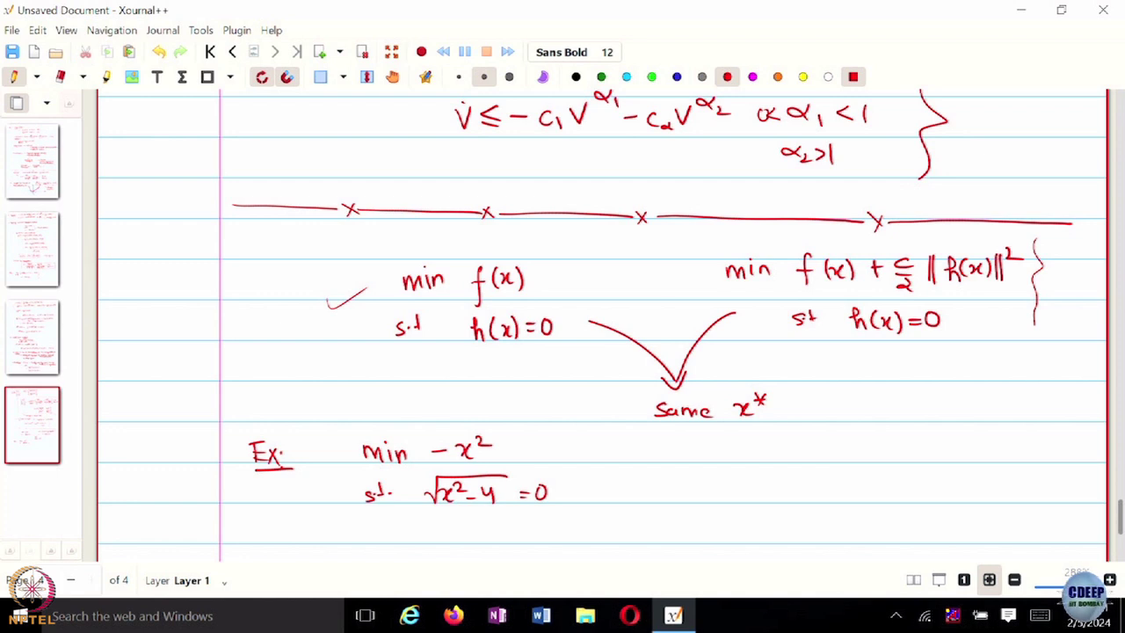
left_click_drag(589, 424, 593, 538)
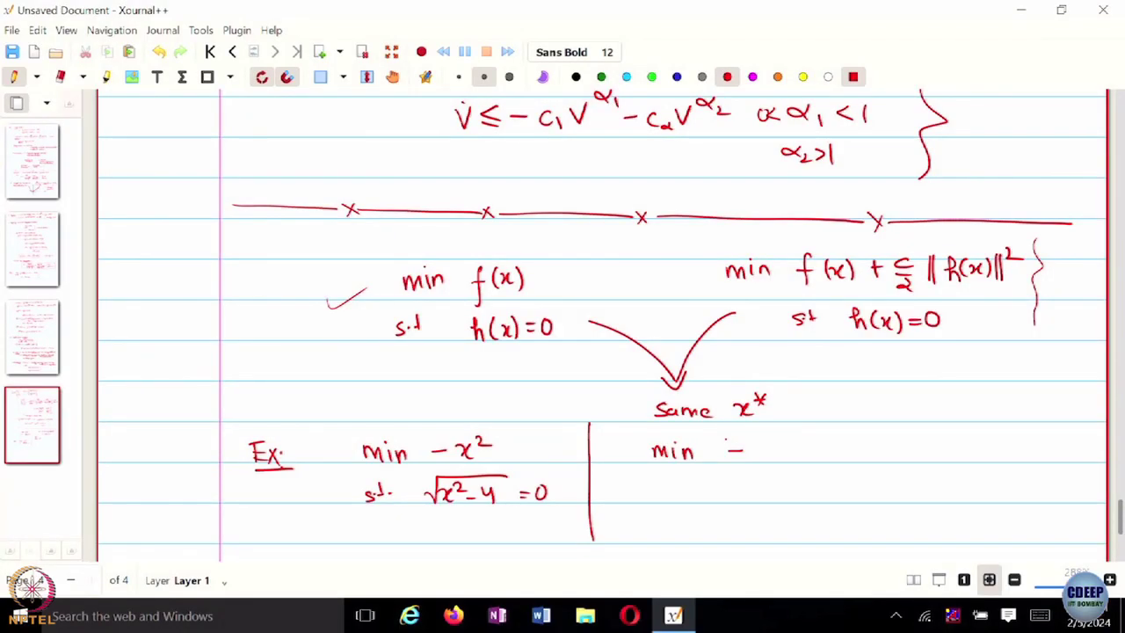
Step: Right of the divider, write 'min −x² + c/2(x²−4)' and 's.t. √(x²−4)=0'
left_click_drag(753, 446, 768, 456)
left_click_drag(861, 438, 854, 448)
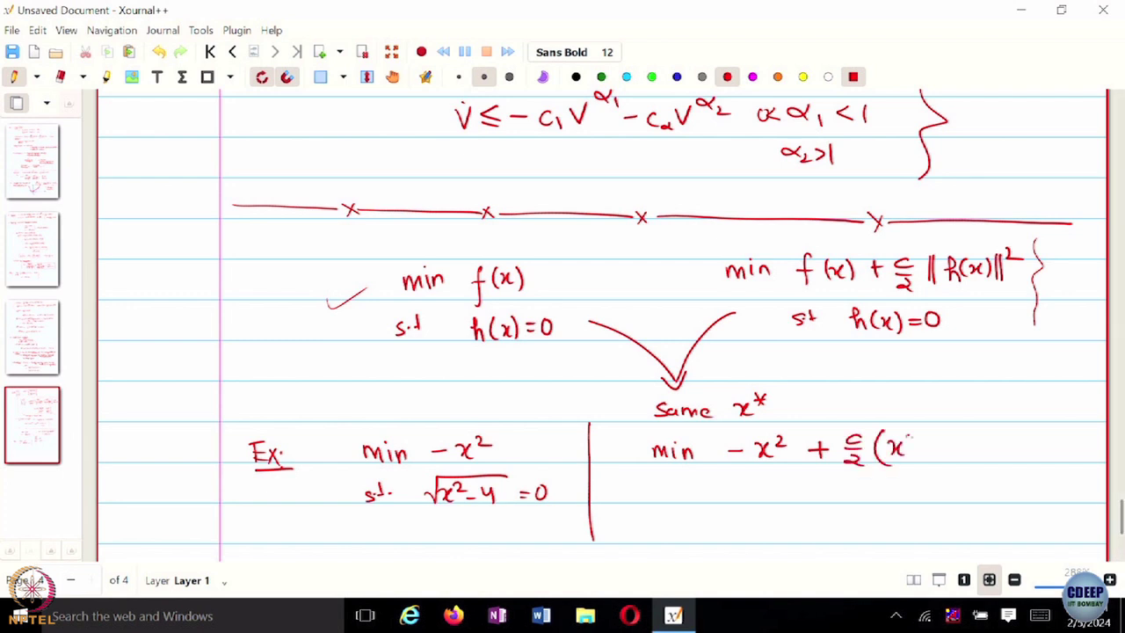
left_click_drag(960, 439, 959, 457)
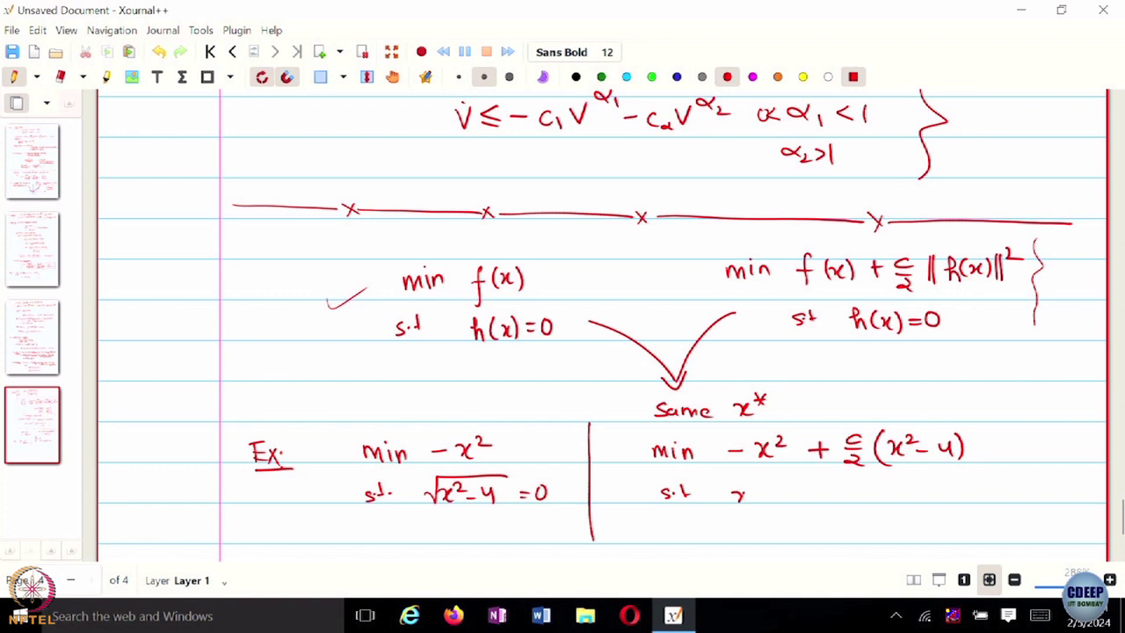
left_click_drag(749, 495, 757, 495)
mouse_move(764, 488)
left_mouse_down()
mouse_move(770, 501)
mouse_move(808, 489)
left_mouse_up()
left_click_drag(714, 494, 797, 474)
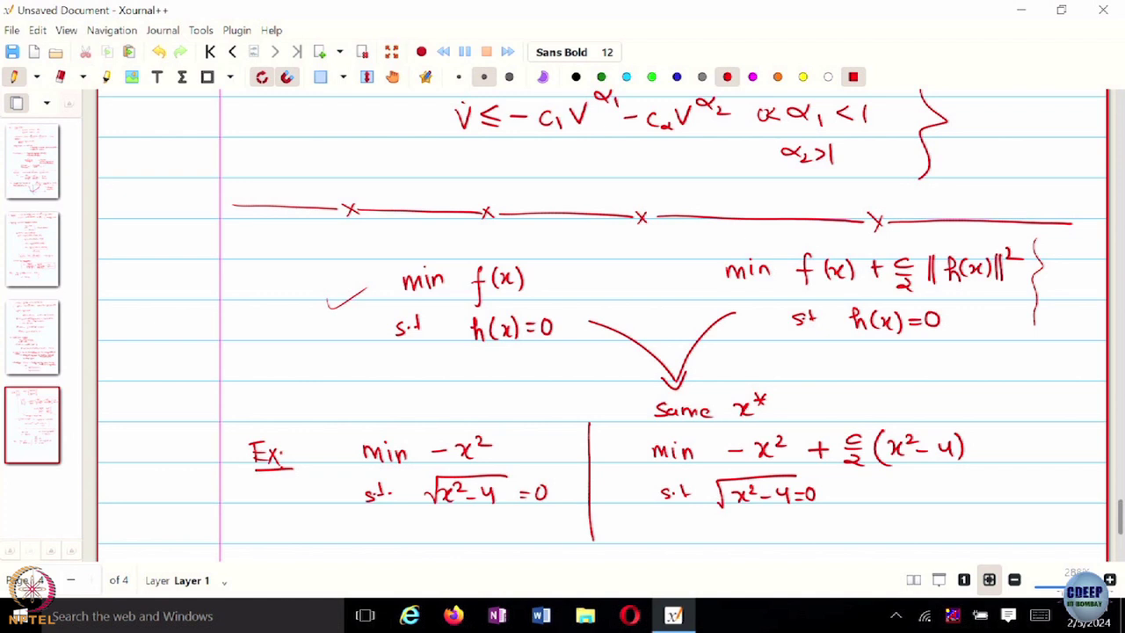
Step: Note the condition 'c>2' beside the example and 'c>0' under the brace
left_click_drag(1025, 440, 1025, 451)
left_click_drag(1030, 443, 1038, 446)
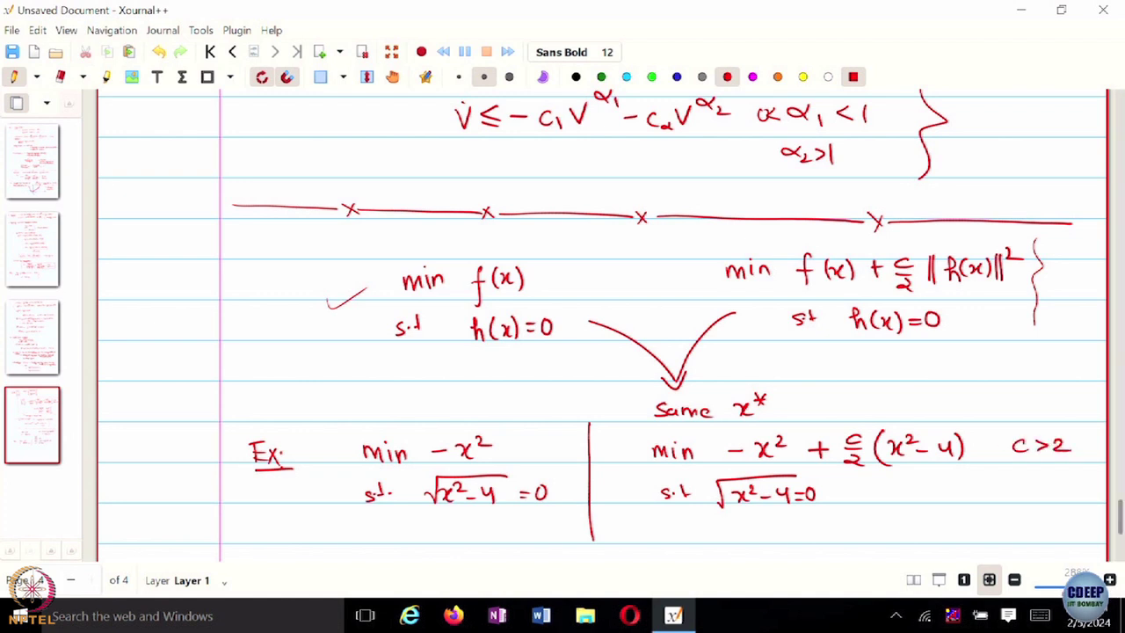
left_click_drag(1018, 325, 1053, 321)
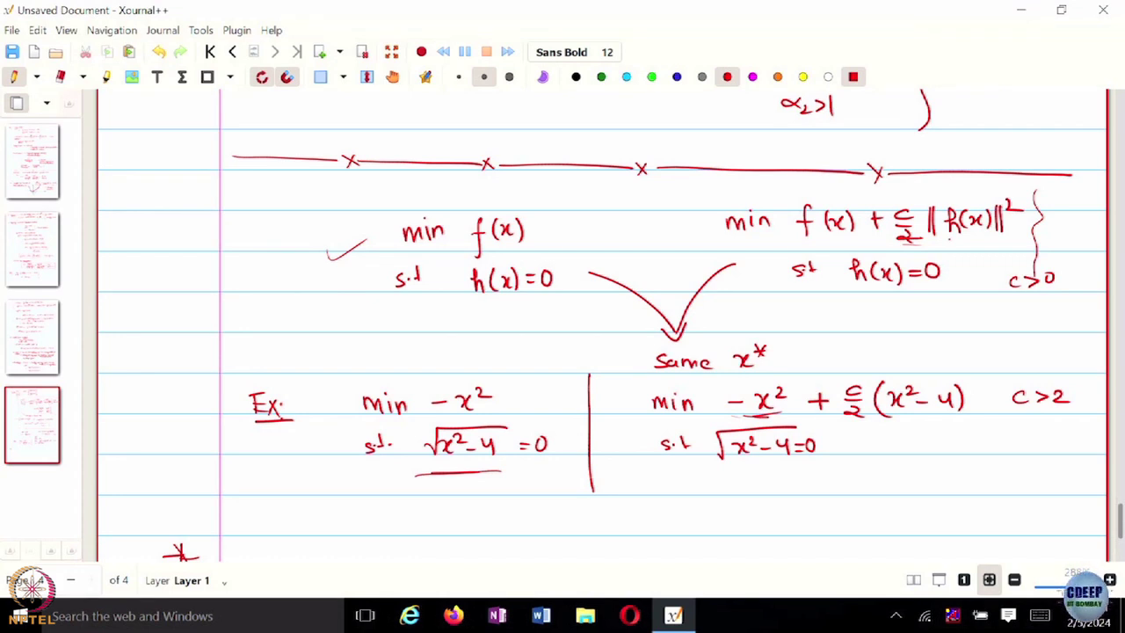
Step: Further down, write 'Quadratic penalty makes the original objective function SC (potentially)' after the star
scroll(602, 325, "down", 3)
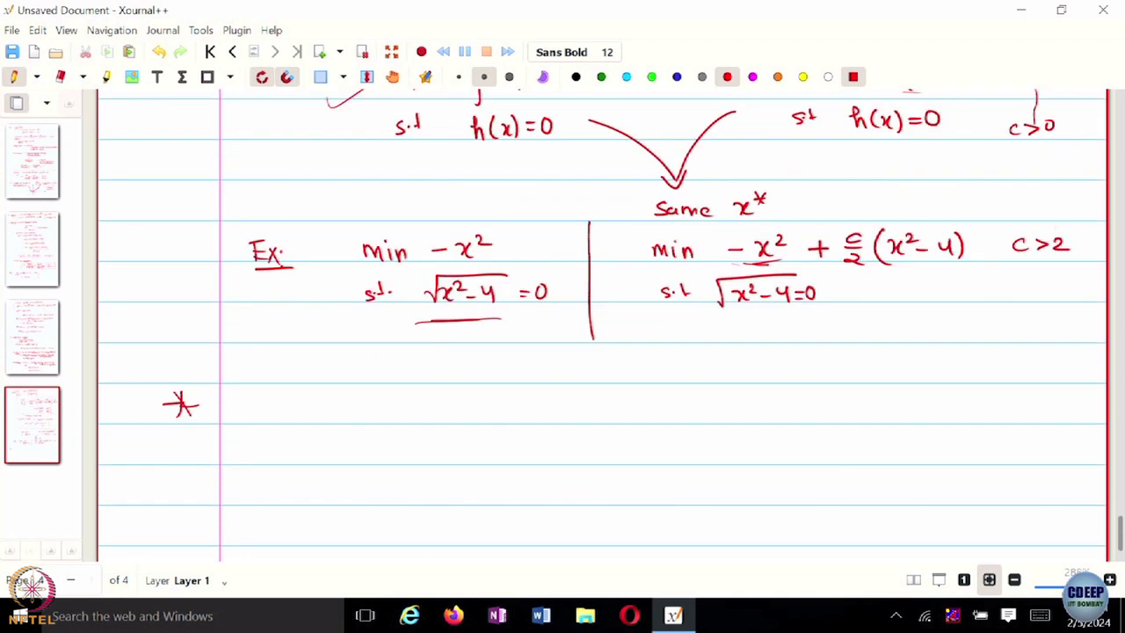
left_click_drag(236, 393, 234, 413)
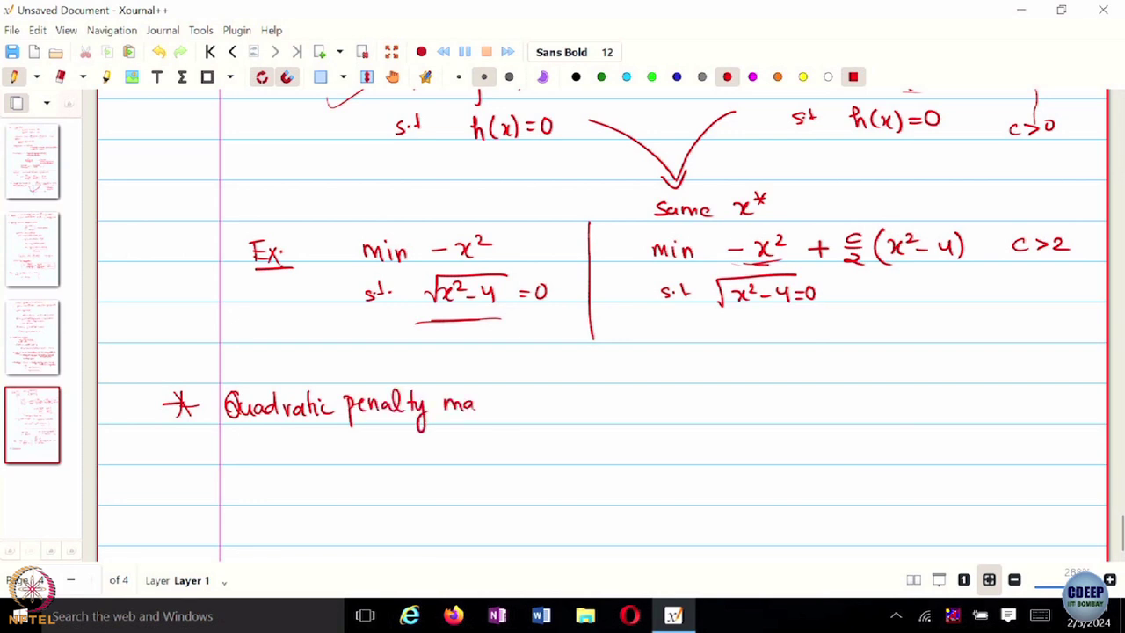
left_click_drag(531, 392, 531, 412)
mouse_move(537, 390)
left_mouse_down()
mouse_move(538, 412)
mouse_move(536, 399)
left_mouse_up()
left_click_drag(538, 403, 589, 404)
mouse_move(592, 406)
left_mouse_down()
mouse_move(603, 398)
mouse_move(614, 427)
mouse_move(628, 409)
left_mouse_up()
left_click_drag(631, 410, 655, 406)
mouse_move(659, 383)
left_mouse_down()
mouse_move(662, 408)
mouse_move(700, 404)
left_mouse_up()
mouse_move(710, 398)
left_mouse_down()
mouse_move(703, 417)
mouse_move(722, 400)
left_mouse_up()
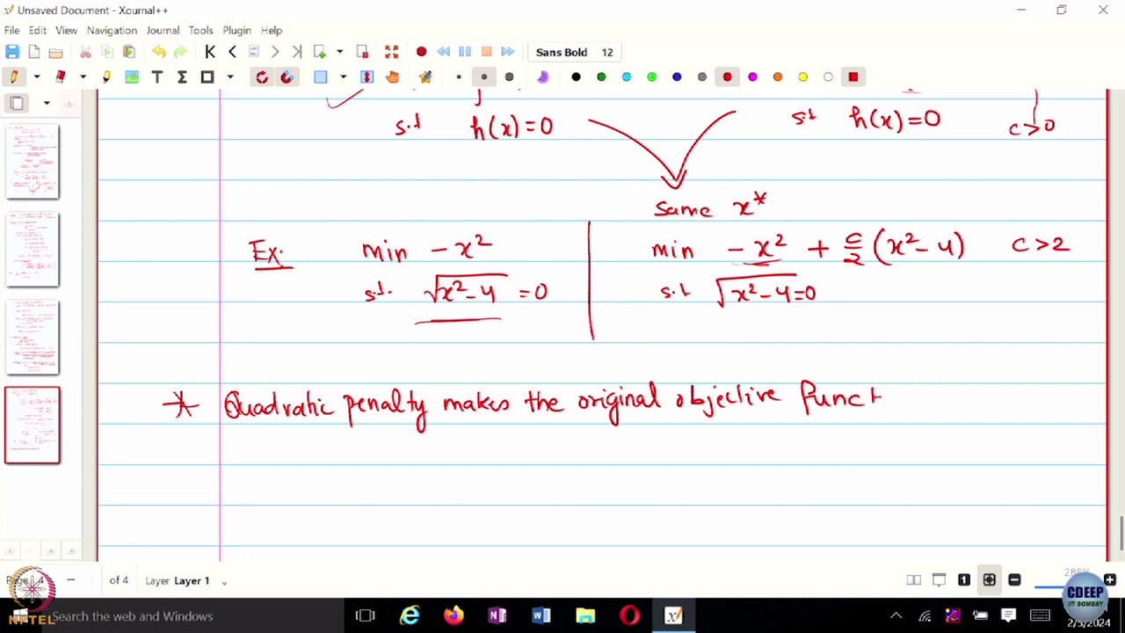
left_click_drag(945, 391, 969, 403)
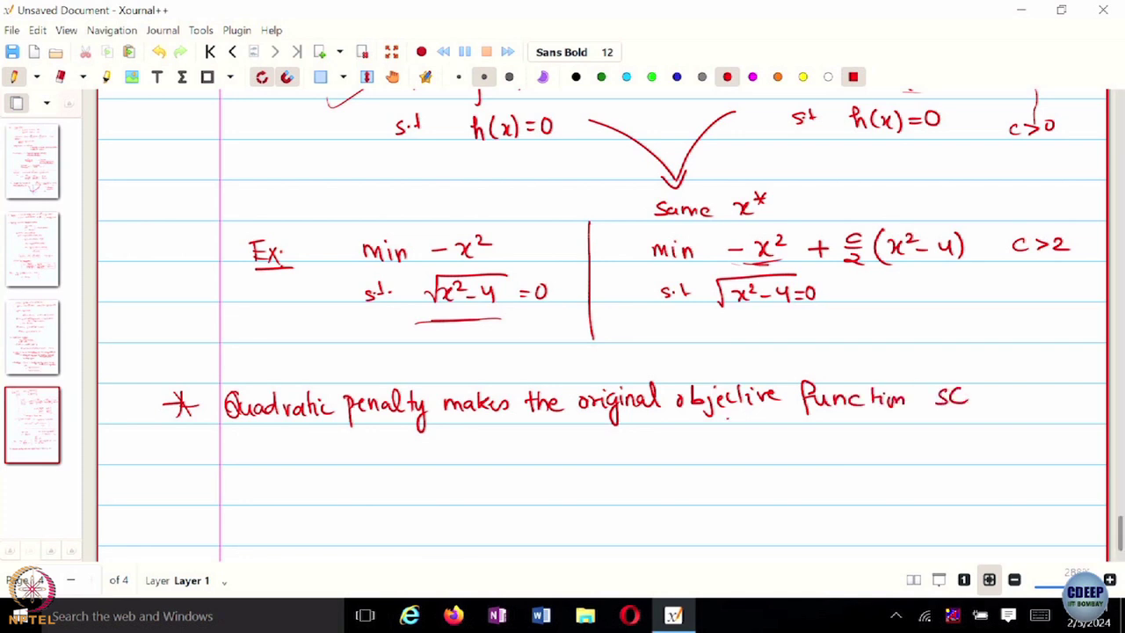
left_click_drag(989, 389, 987, 414)
left_click_drag(1005, 392, 1003, 412)
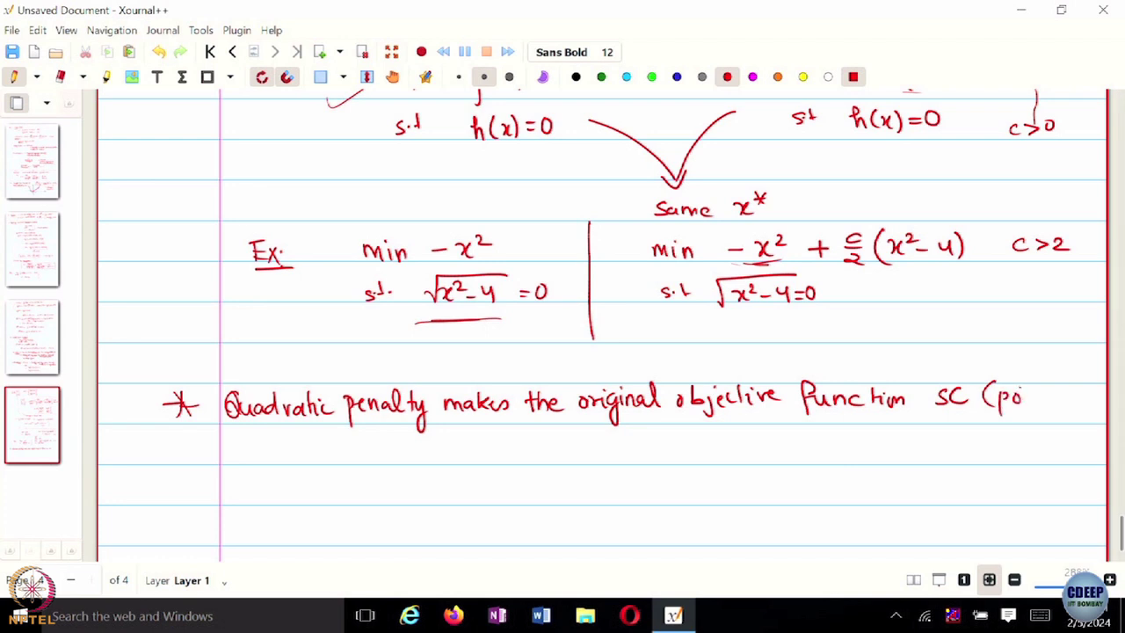
left_click_drag(1088, 396, 1105, 415)
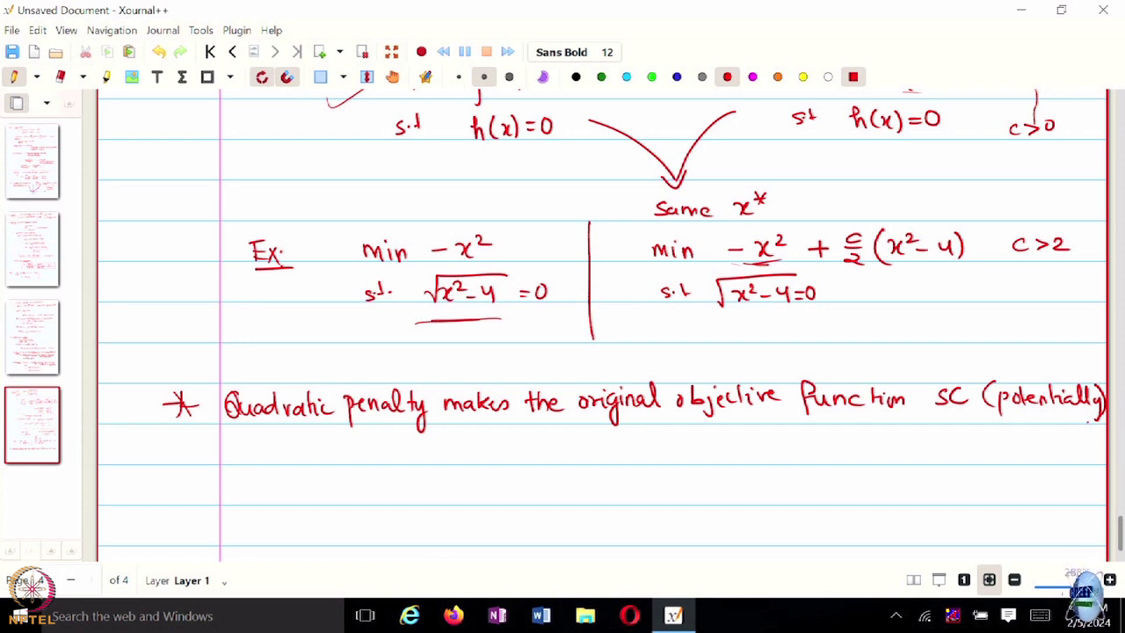
Step: Finish the note with 'for large enough c' and draw a new '*' bullet below
left_click_drag(293, 431, 297, 467)
left_click_drag(288, 453, 303, 444)
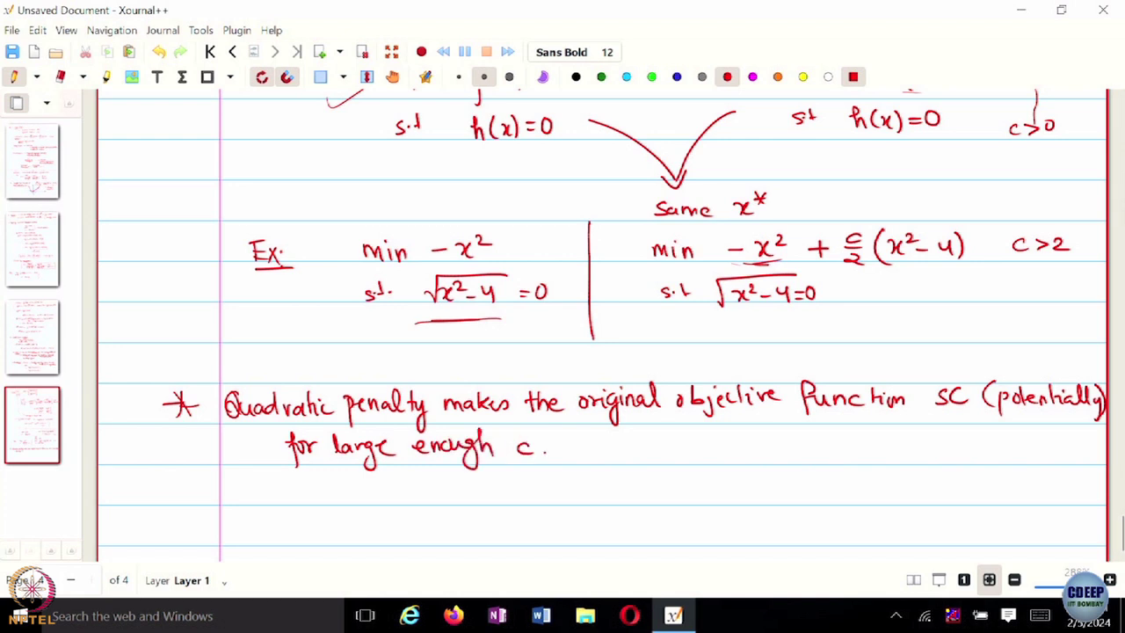
mouse_move(181, 503)
left_mouse_down()
mouse_move(193, 520)
mouse_move(184, 519)
left_mouse_up()
mouse_move(167, 509)
left_mouse_down()
mouse_move(192, 505)
mouse_move(219, 521)
left_mouse_up()
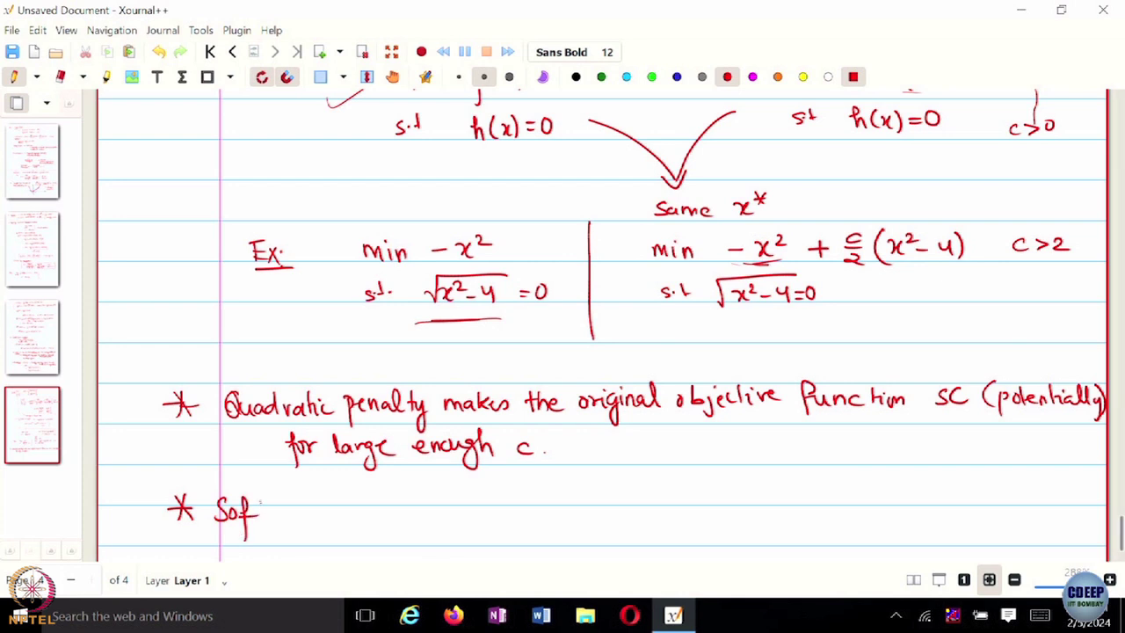